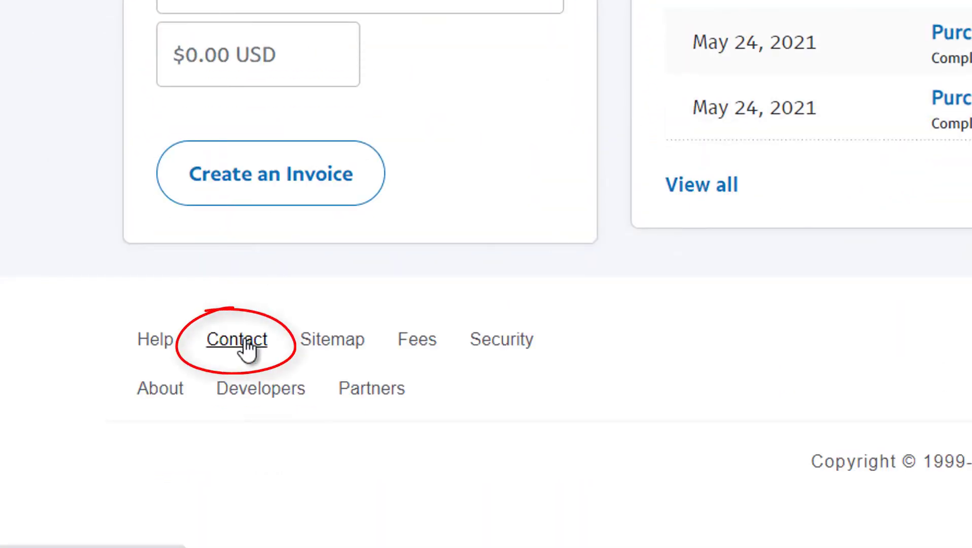
- Follow the footer Contact link to PayPal's Contact Customer Service page
{"action": "left_click", "coordinate": [237, 340]}
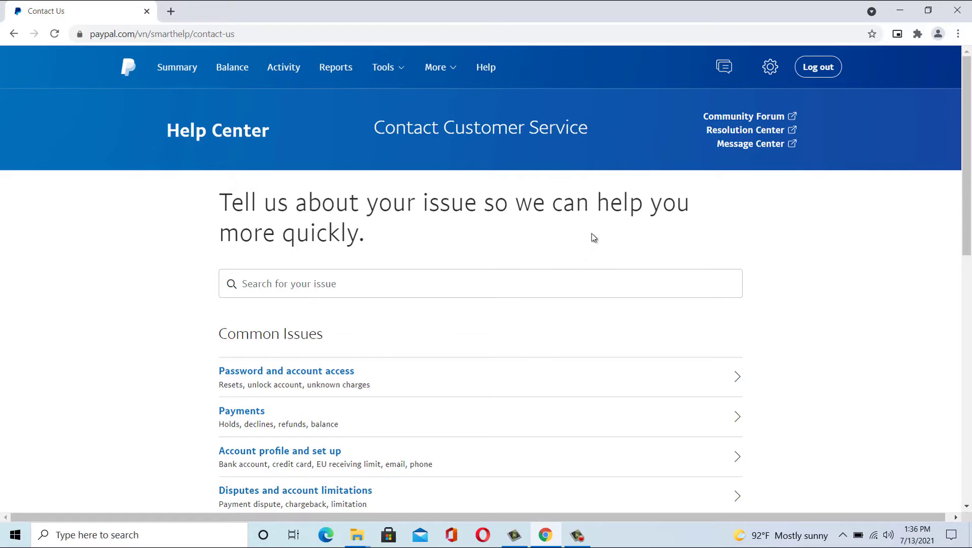
{"action": "left_click_drag", "start_coordinate": [966, 113], "coordinate": [965, 116]}
{"action": "left_click_drag", "start_coordinate": [965, 152], "coordinate": [966, 295]}
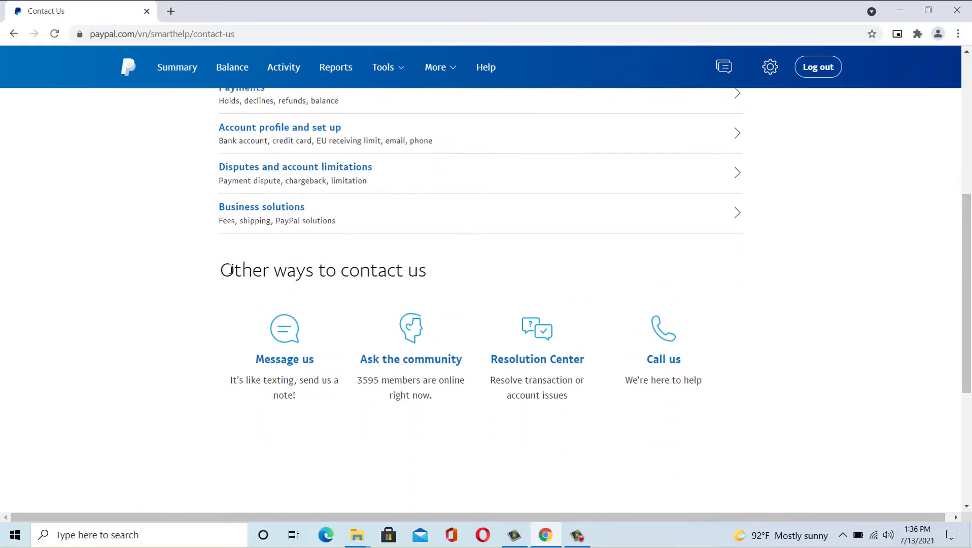
- Highlight the 'Other ways to contact us' heading on the Contact page
{"action": "left_click_drag", "start_coordinate": [221, 270], "coordinate": [459, 270]}
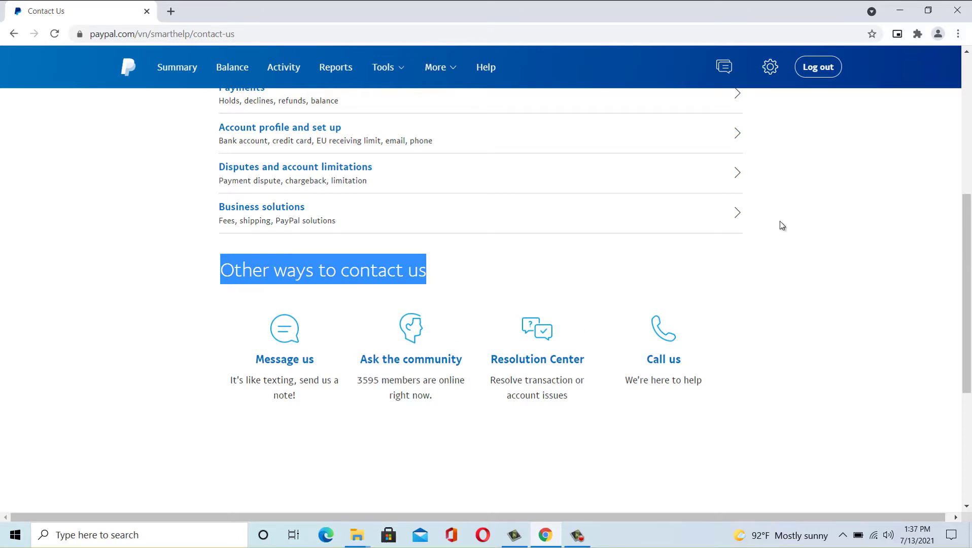
{"action": "left_click_drag", "start_coordinate": [966, 288], "coordinate": [966, 98]}
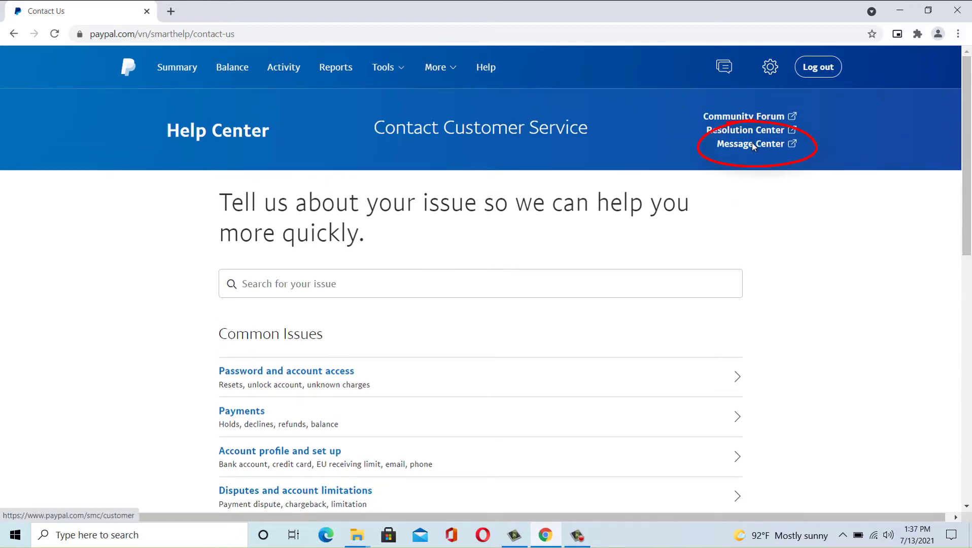
- Start a new Message Center conversation with customer support and focus the 'Send a message' box
{"action": "left_click", "coordinate": [752, 142]}
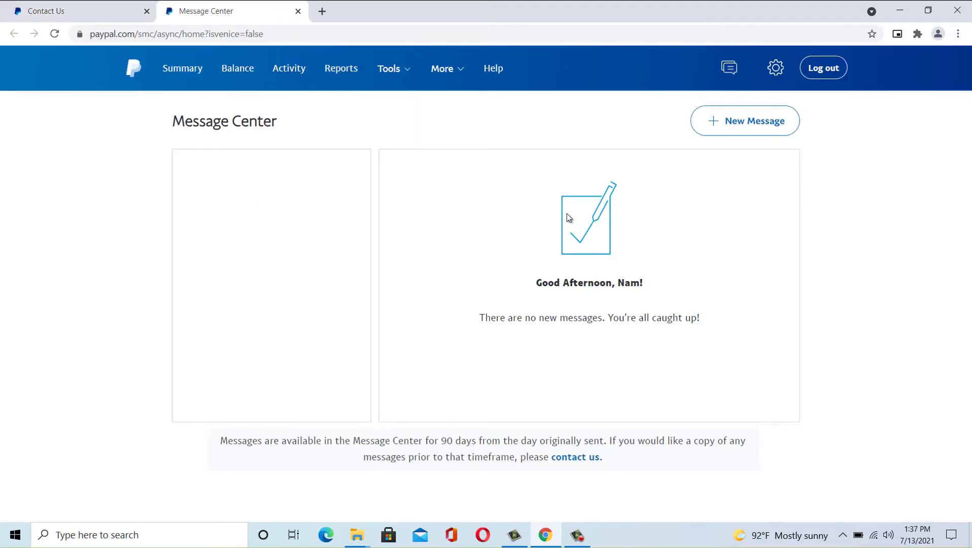
{"action": "left_click", "coordinate": [757, 124]}
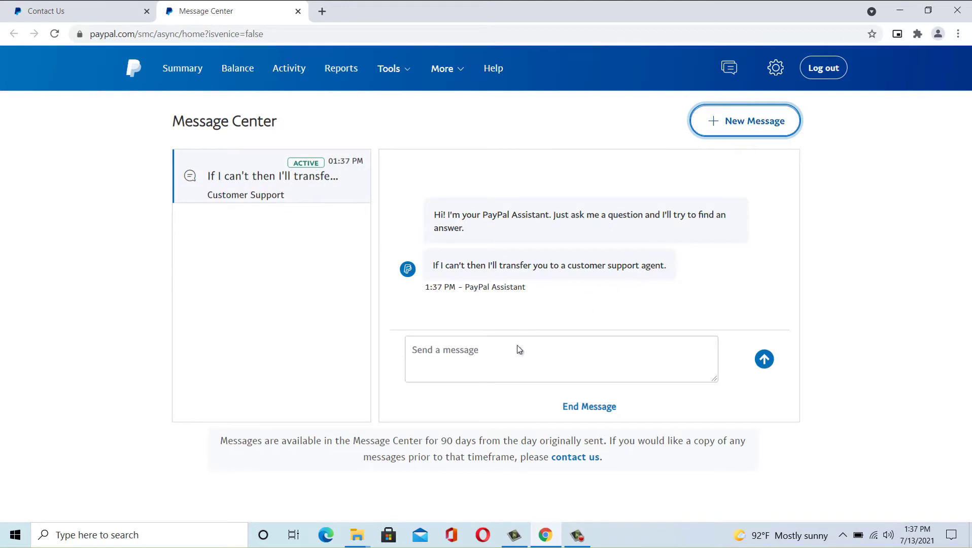
{"action": "left_click", "coordinate": [516, 349]}
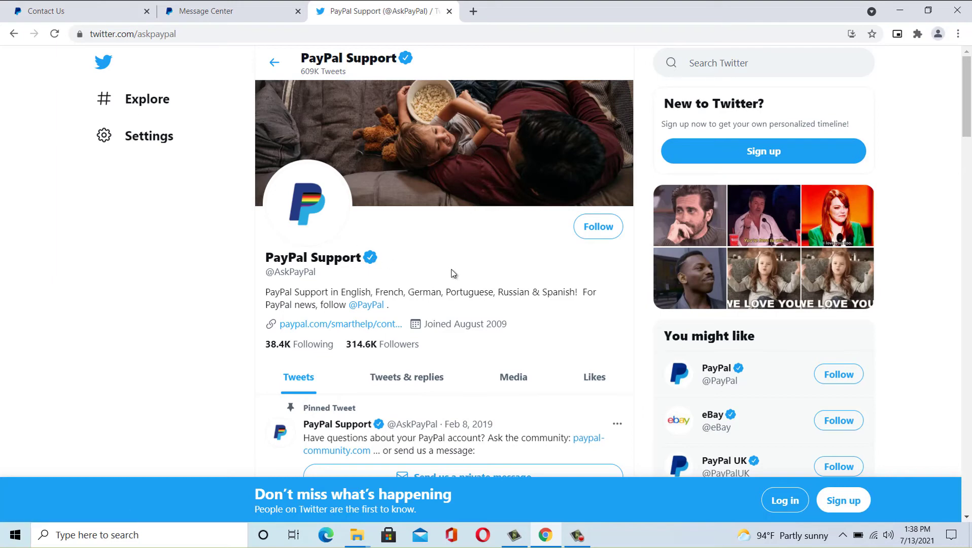
- Return to the support chat tab and highlight the Message Center heading
{"action": "left_click", "coordinate": [205, 10]}
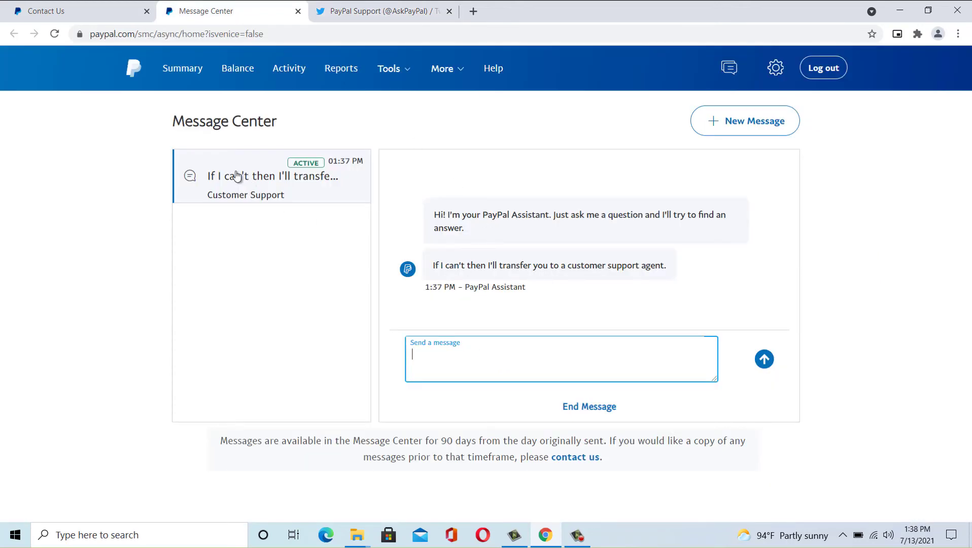
{"action": "left_click_drag", "start_coordinate": [172, 119], "coordinate": [330, 117]}
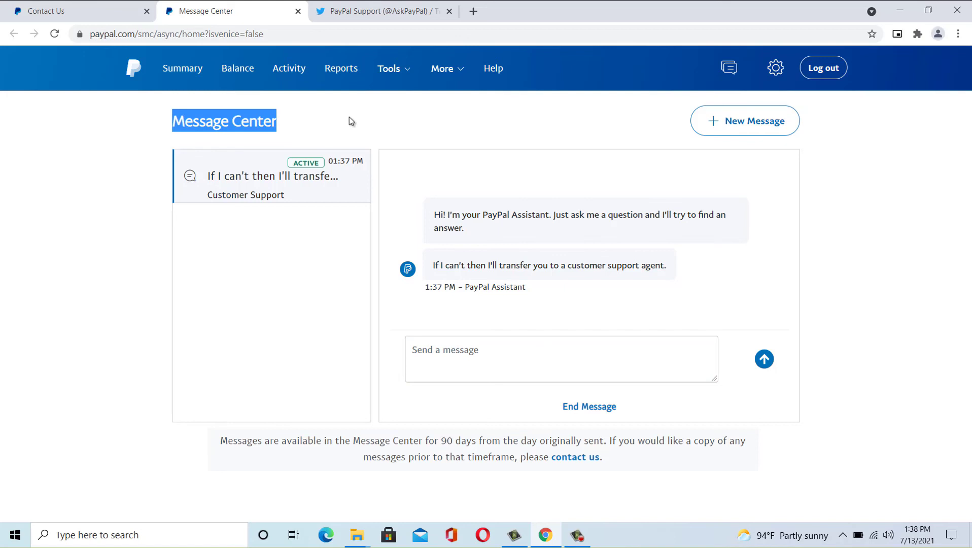